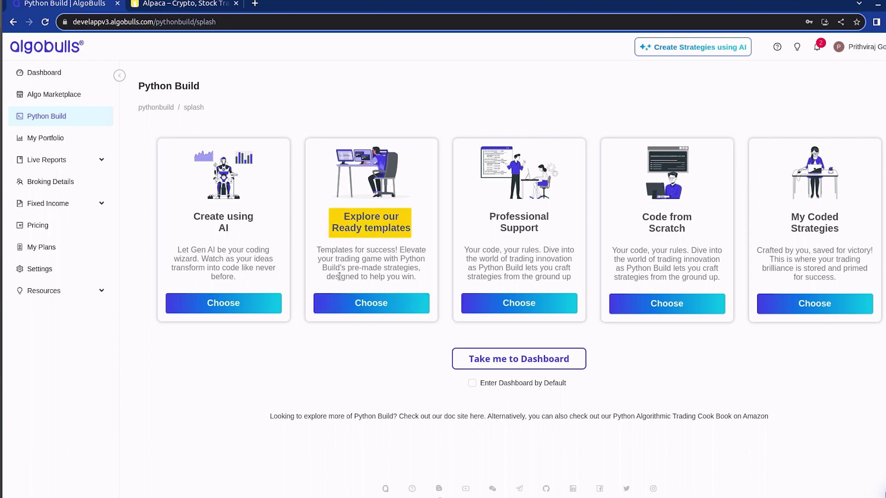
- Browse the Ready Templates and preview the VWAP Crossover template's strategy code
{"action": "left_click", "coordinate": [350, 307]}
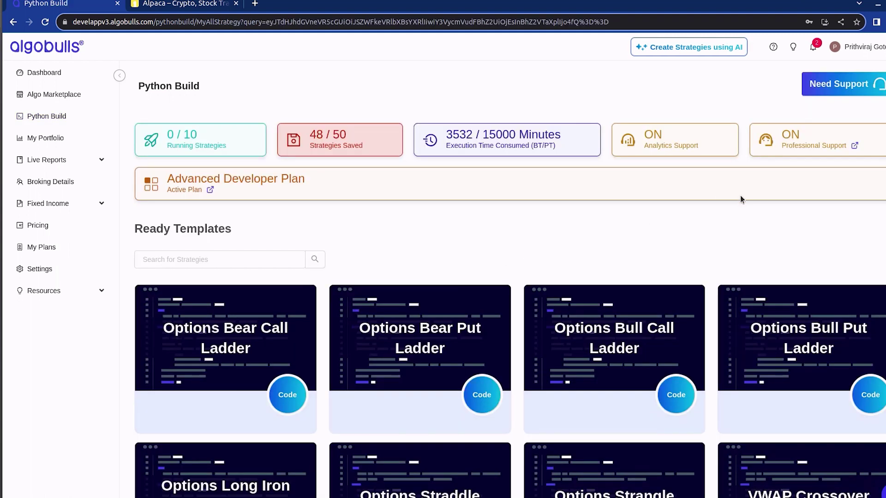
{"action": "scroll", "coordinate": [740, 195], "scroll_direction": "down", "scroll_amount": 3}
{"action": "scroll", "coordinate": [813, 229], "scroll_direction": "down", "scroll_amount": 3}
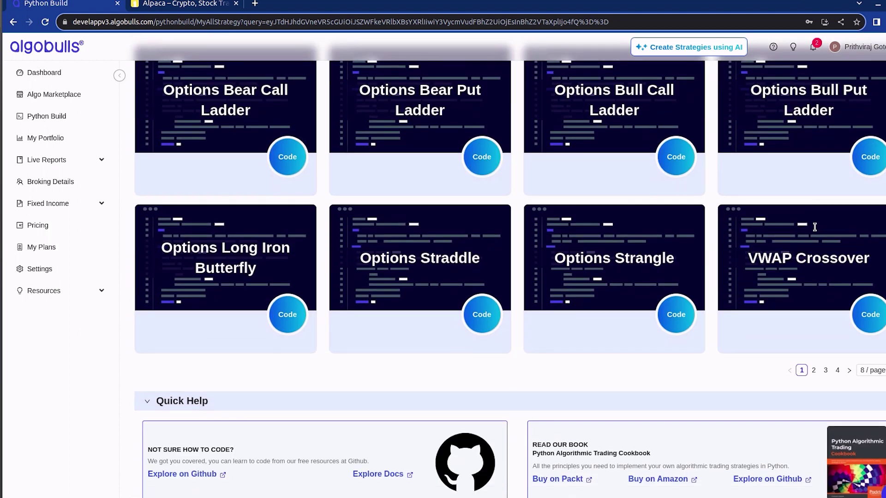
{"action": "left_click", "coordinate": [862, 317]}
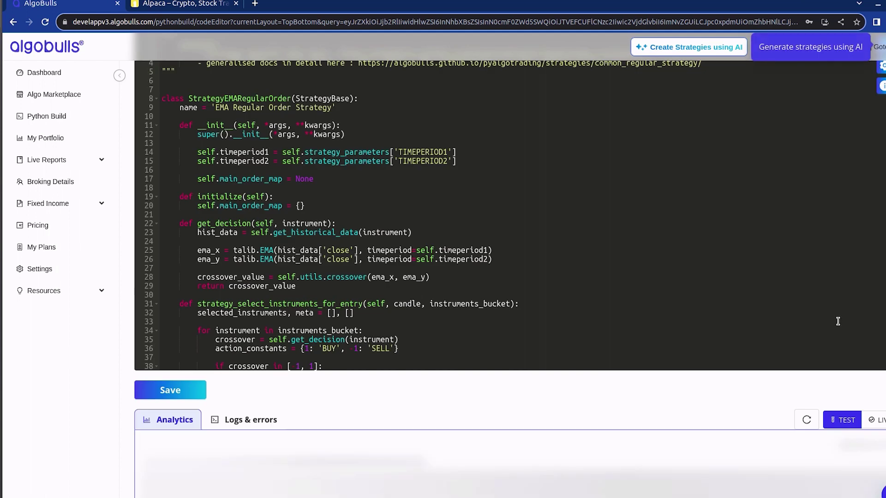
{"action": "scroll", "coordinate": [641, 404], "scroll_direction": "up", "scroll_amount": 5}
{"action": "scroll", "coordinate": [563, 221], "scroll_direction": "down", "scroll_amount": 2}
{"action": "scroll", "coordinate": [551, 288], "scroll_direction": "down", "scroll_amount": 3}
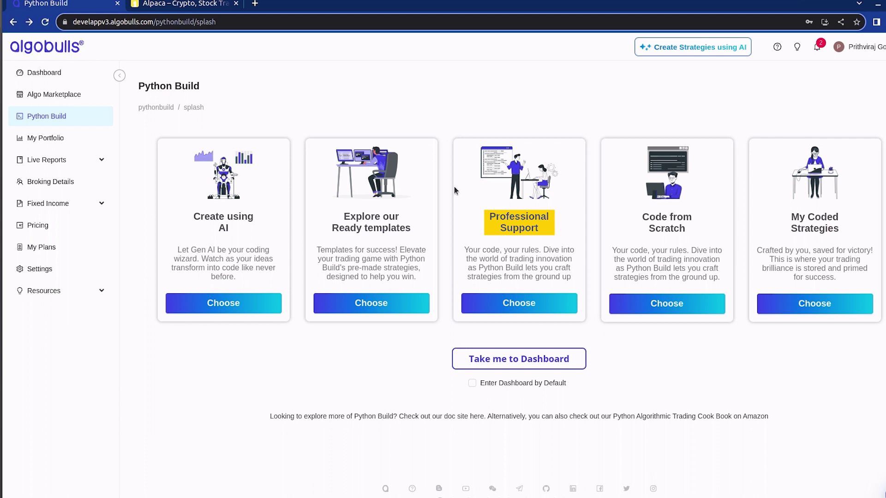
{"action": "left_click", "coordinate": [514, 310]}
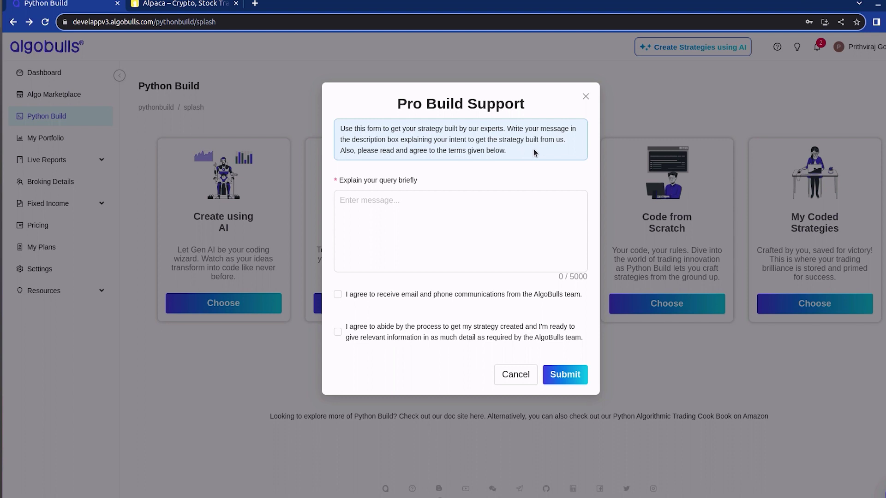
{"action": "left_click", "coordinate": [585, 96]}
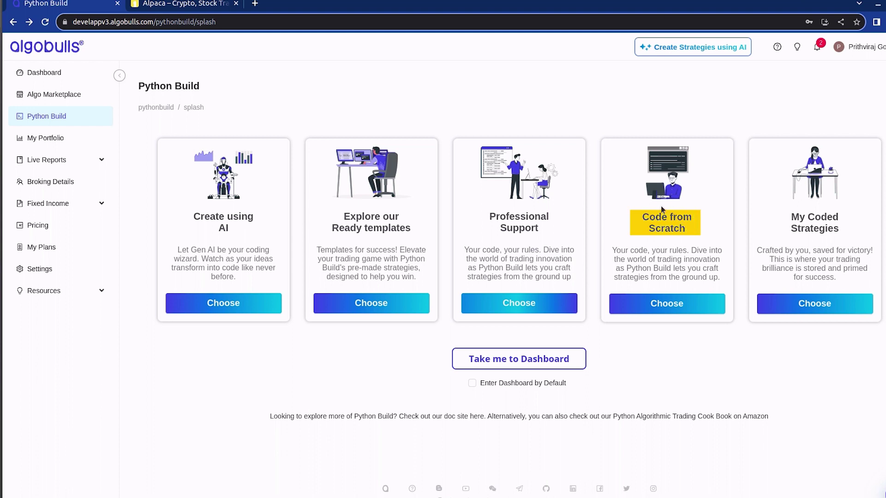
- Open a Code from Scratch editor with VWAP Crossover sample code, then go back to the start page
{"action": "left_click", "coordinate": [671, 305]}
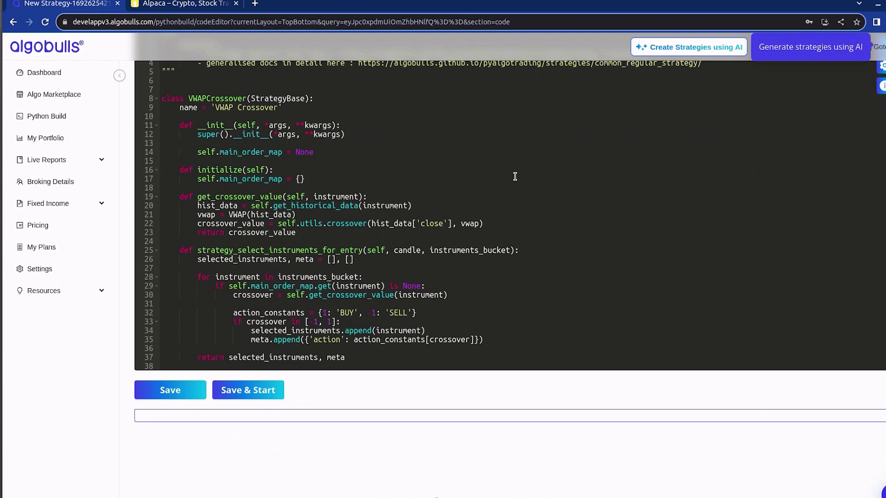
{"action": "key", "text": "alt+Left"}
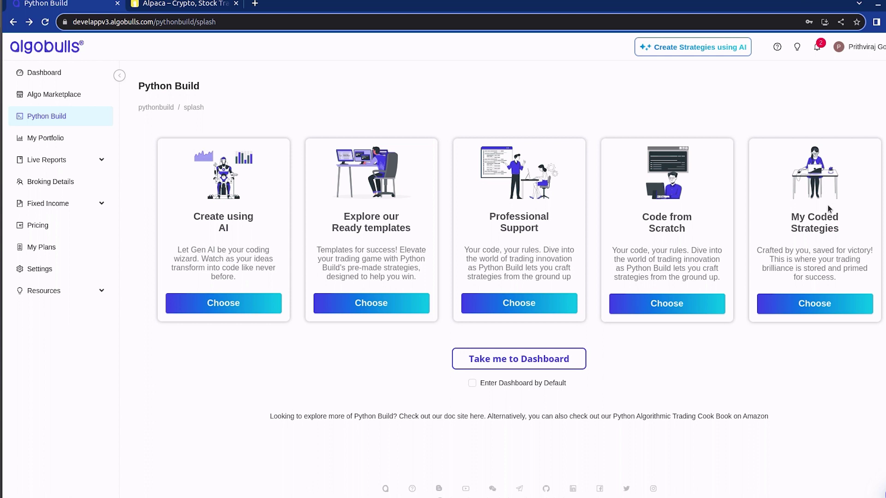
- Open My Coded Strategies and scroll to the EMA Crossover Strategy - Demo card
{"action": "left_click", "coordinate": [820, 304]}
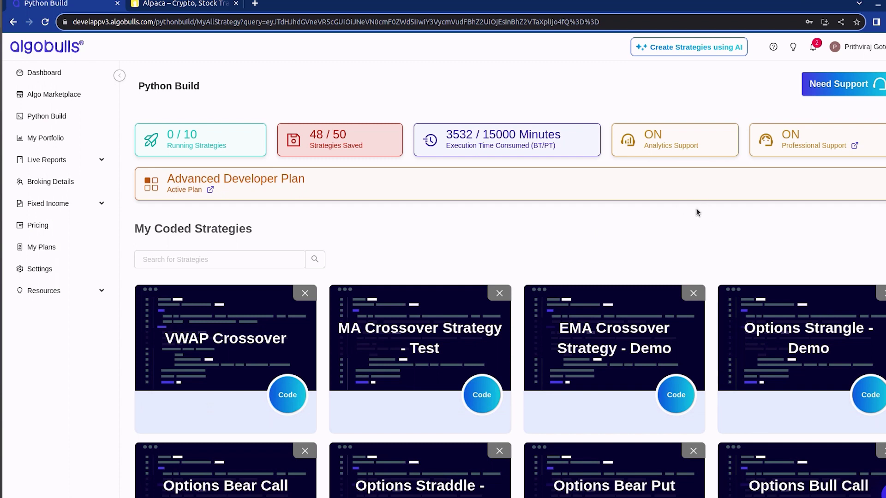
{"action": "scroll", "coordinate": [697, 213], "scroll_direction": "down", "scroll_amount": 3}
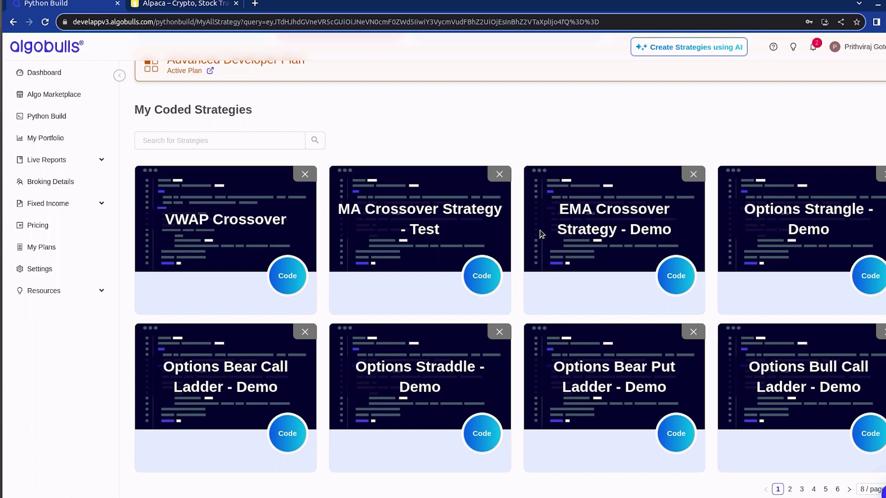
{"action": "scroll", "coordinate": [573, 168], "scroll_direction": "up", "scroll_amount": 3}
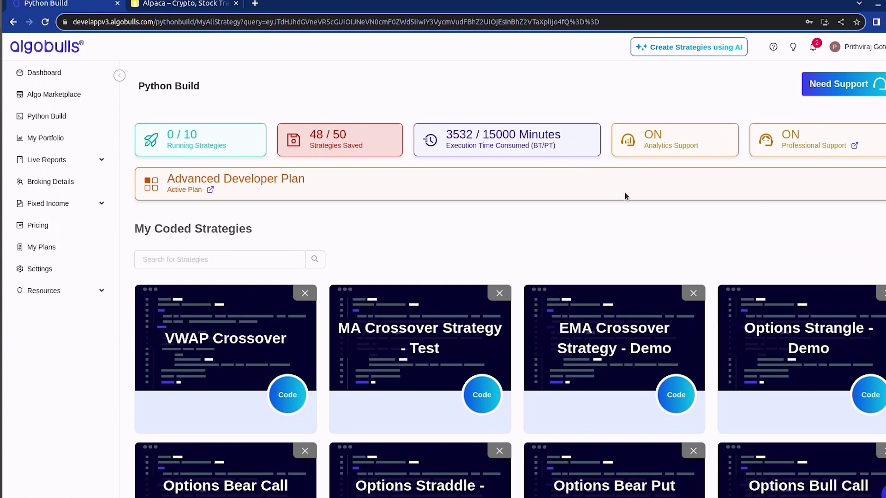
{"action": "scroll", "coordinate": [624, 197], "scroll_direction": "down", "scroll_amount": 1}
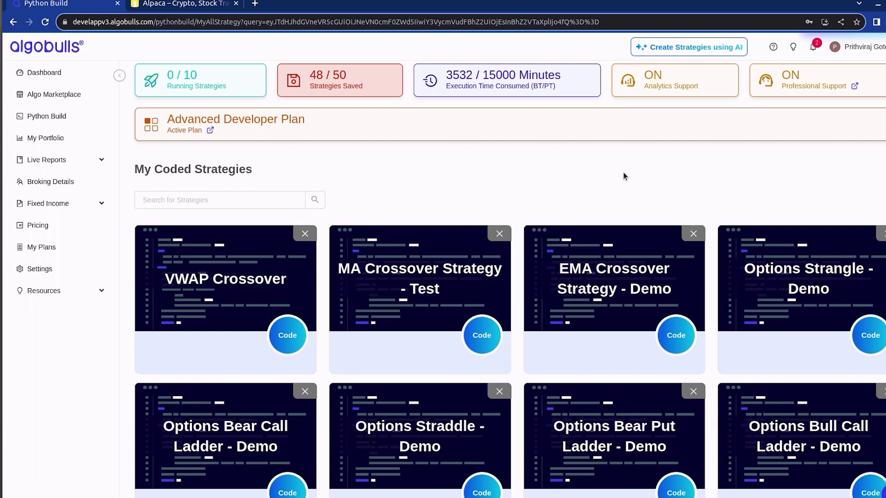
{"action": "scroll", "coordinate": [623, 175], "scroll_direction": "down", "scroll_amount": 1}
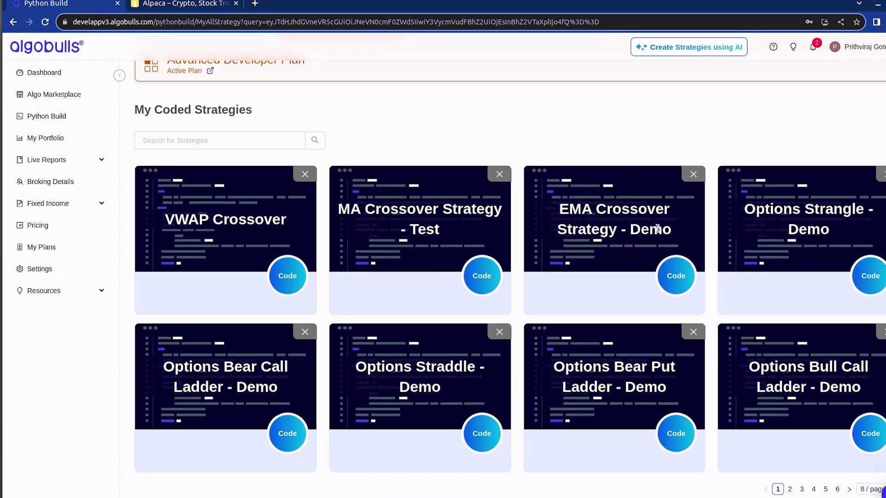
{"action": "left_click", "coordinate": [681, 277]}
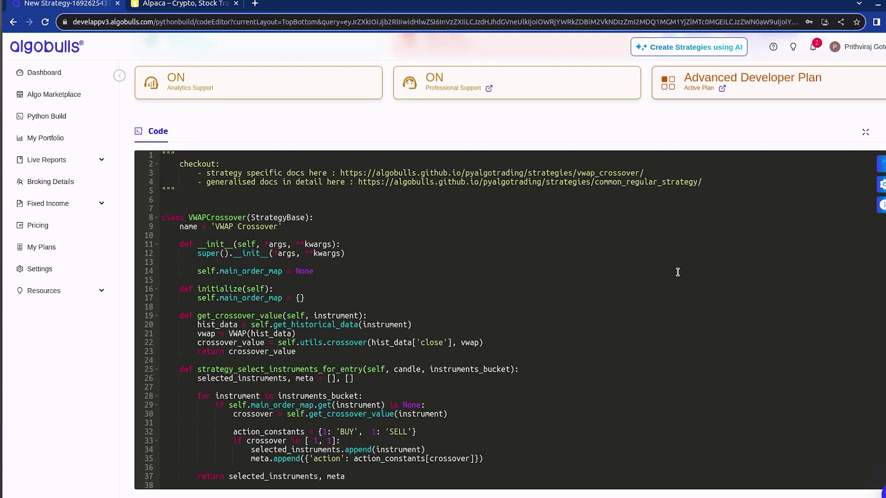
{"action": "scroll", "coordinate": [669, 258], "scroll_direction": "down", "scroll_amount": 5}
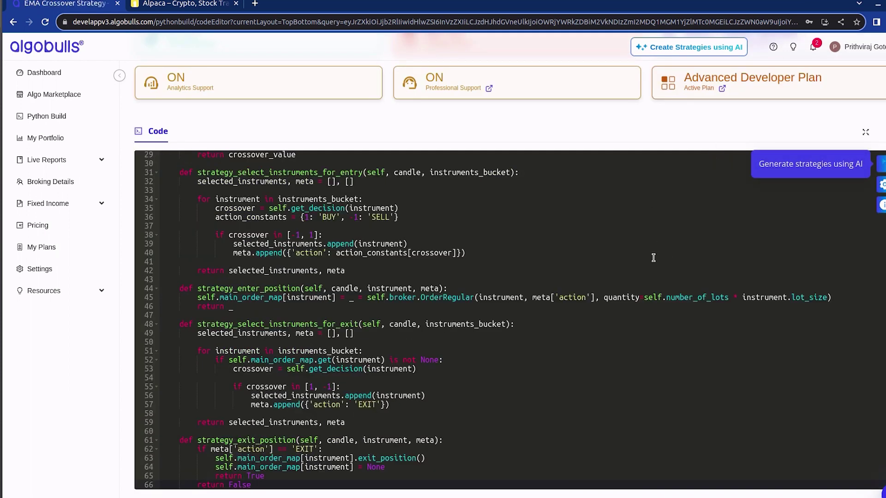
{"action": "scroll", "coordinate": [645, 303], "scroll_direction": "up", "scroll_amount": 3}
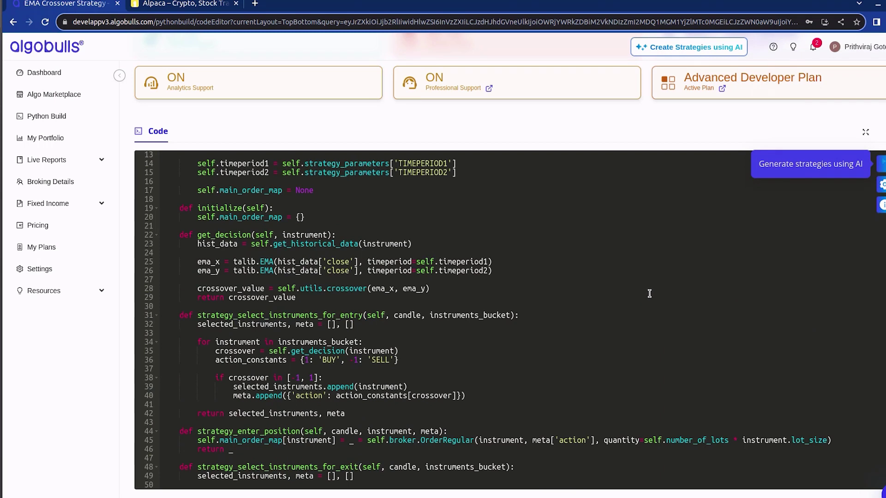
{"action": "scroll", "coordinate": [646, 299], "scroll_direction": "up", "scroll_amount": 2}
{"action": "scroll", "coordinate": [650, 294], "scroll_direction": "up", "scroll_amount": 1}
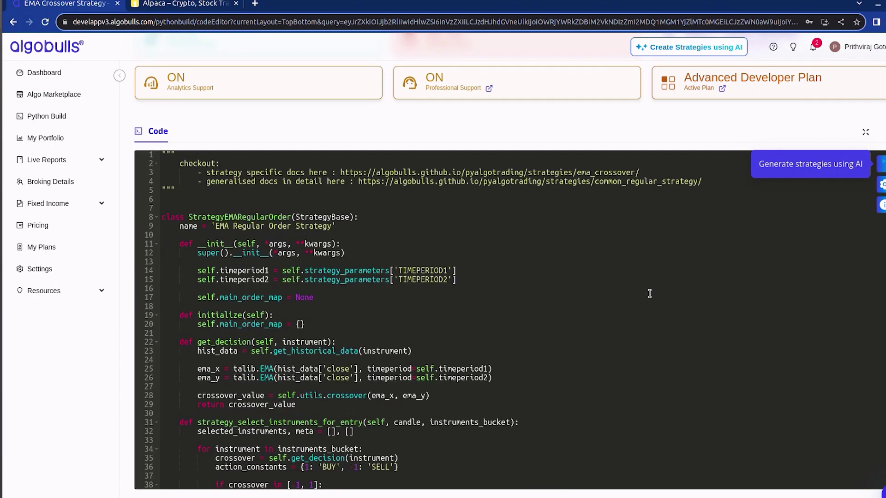
{"action": "scroll", "coordinate": [646, 293], "scroll_direction": "up", "scroll_amount": 1}
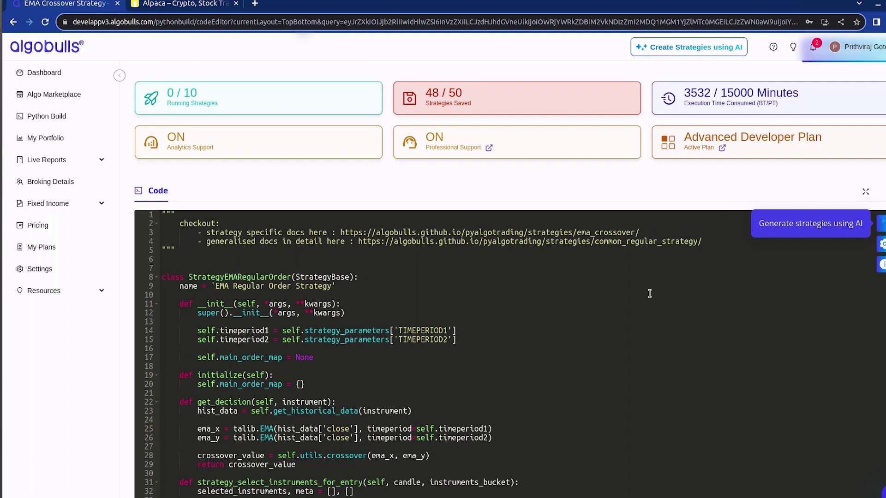
{"action": "scroll", "coordinate": [560, 187], "scroll_direction": "down", "scroll_amount": 2}
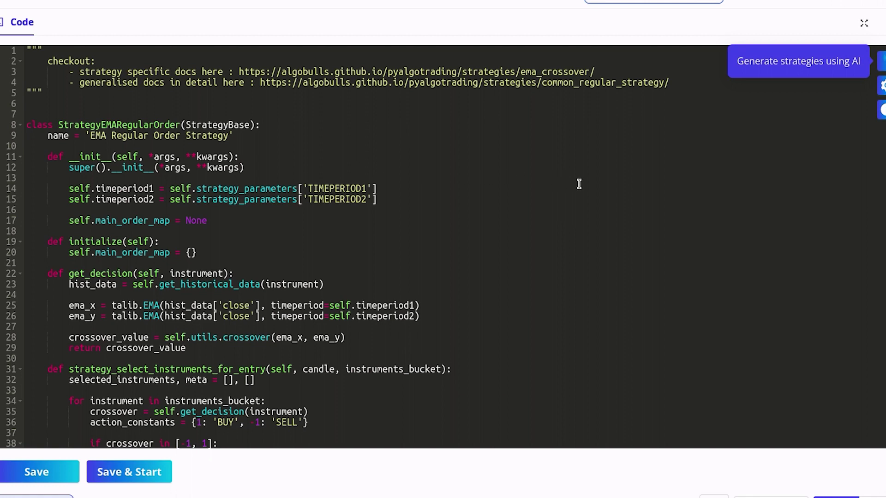
{"action": "scroll", "coordinate": [376, 240], "scroll_direction": "down", "scroll_amount": 2}
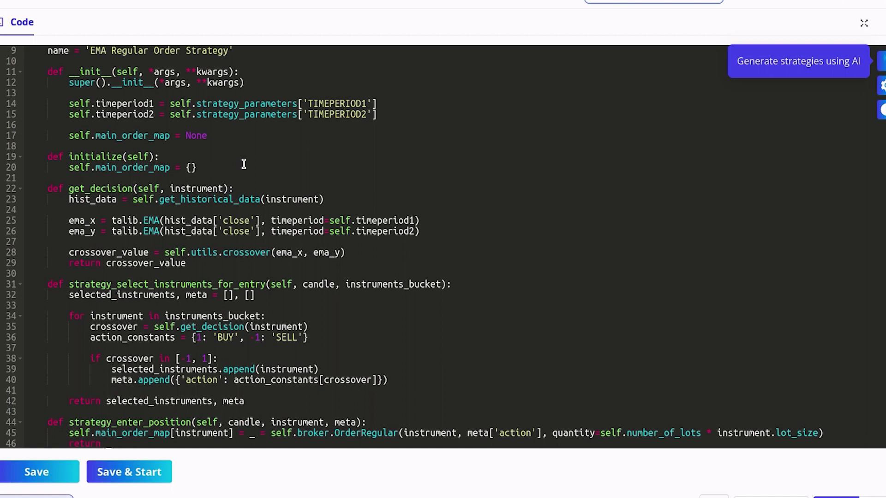
{"action": "scroll", "coordinate": [248, 164], "scroll_direction": "down", "scroll_amount": 1}
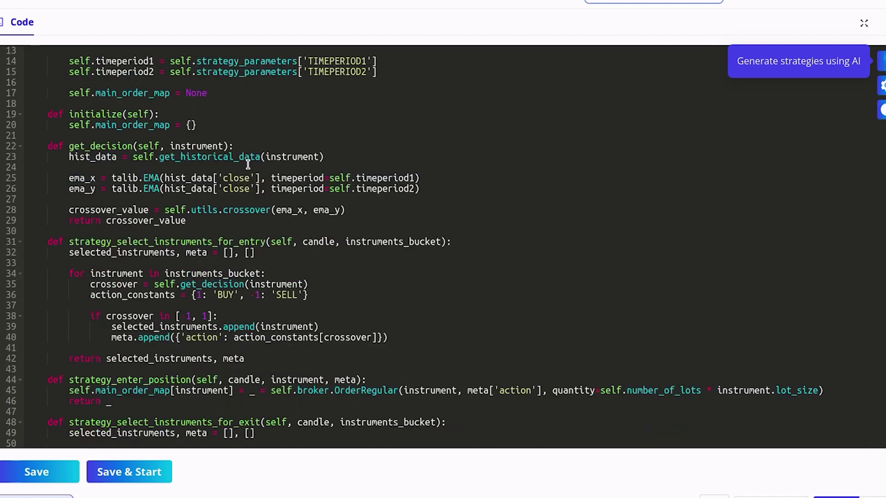
{"action": "scroll", "coordinate": [247, 164], "scroll_direction": "down", "scroll_amount": 1}
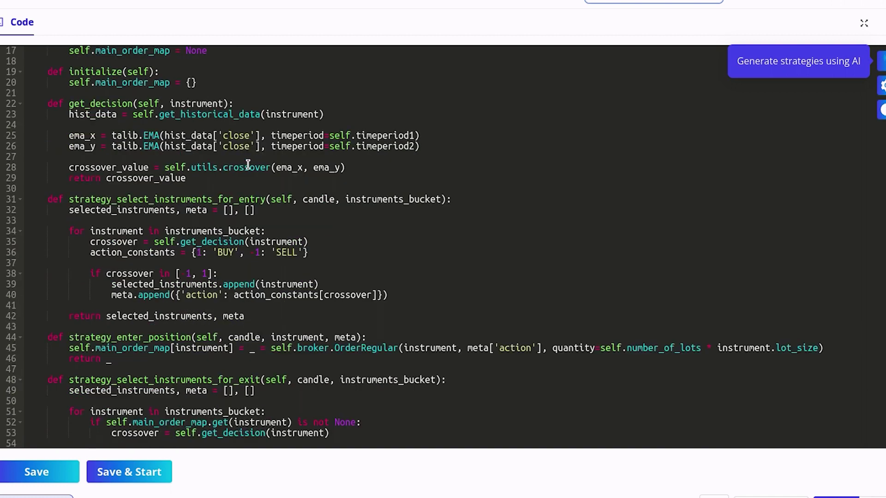
{"action": "scroll", "coordinate": [247, 165], "scroll_direction": "down", "scroll_amount": 1}
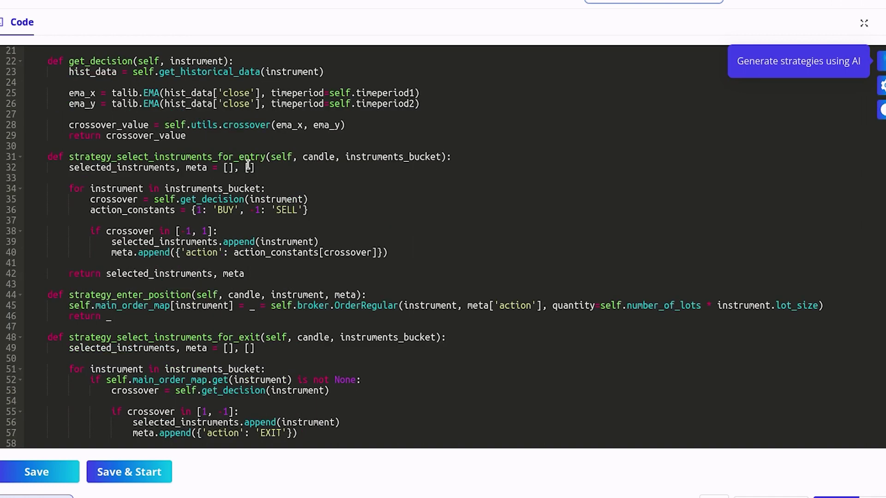
{"action": "scroll", "coordinate": [248, 165], "scroll_direction": "down", "scroll_amount": 1}
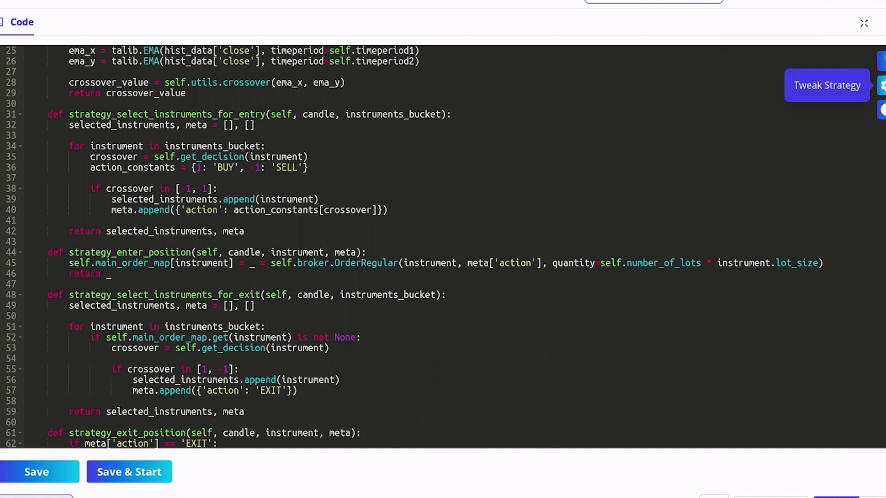
- Review the parameters: NASDAQ:TSLA, 60minutes INTRADAY, TIMEPERIOD1 2, TIMEPERIOD2 7
{"action": "left_click", "coordinate": [881, 85]}
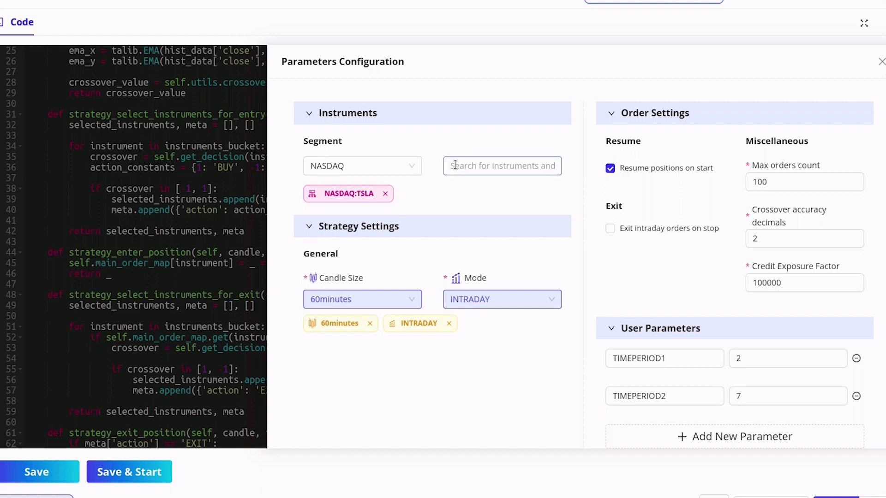
{"action": "scroll", "coordinate": [538, 242], "scroll_direction": "down", "scroll_amount": 2}
{"action": "scroll", "coordinate": [727, 209], "scroll_direction": "up", "scroll_amount": 3}
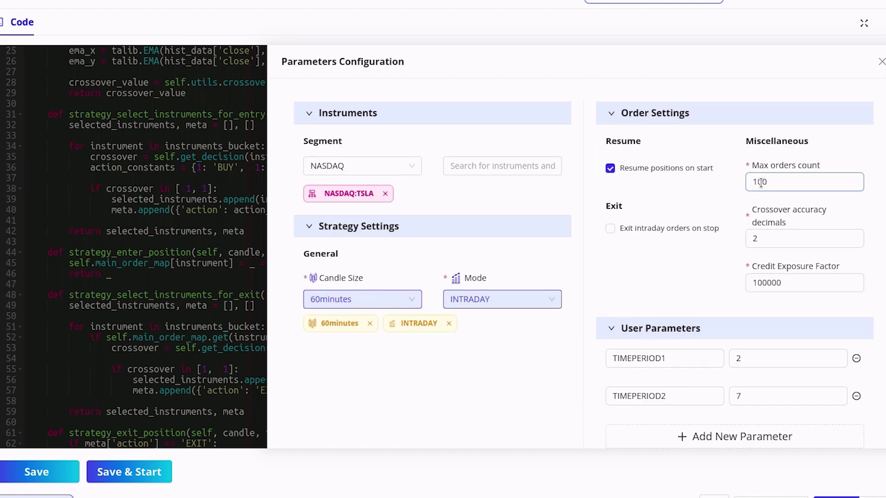
{"action": "scroll", "coordinate": [705, 316], "scroll_direction": "down", "scroll_amount": 2}
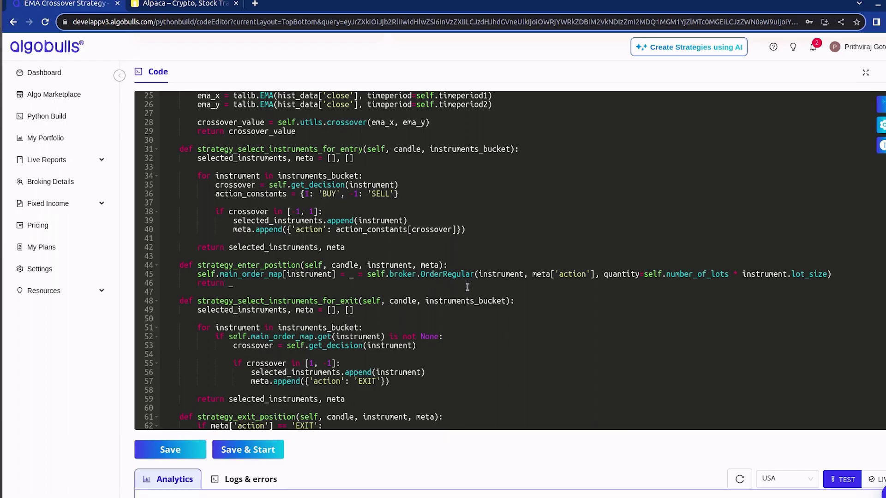
- Narrow the Cumulative Returns chart's range to 2022-02-04 through 2023-01-06
{"action": "scroll", "coordinate": [490, 299], "scroll_direction": "down", "scroll_amount": 2}
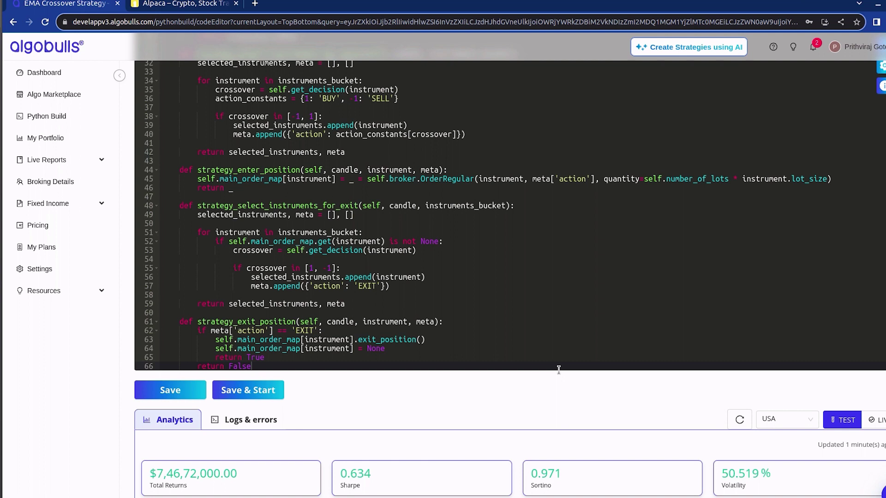
{"action": "scroll", "coordinate": [559, 370], "scroll_direction": "down", "scroll_amount": 3}
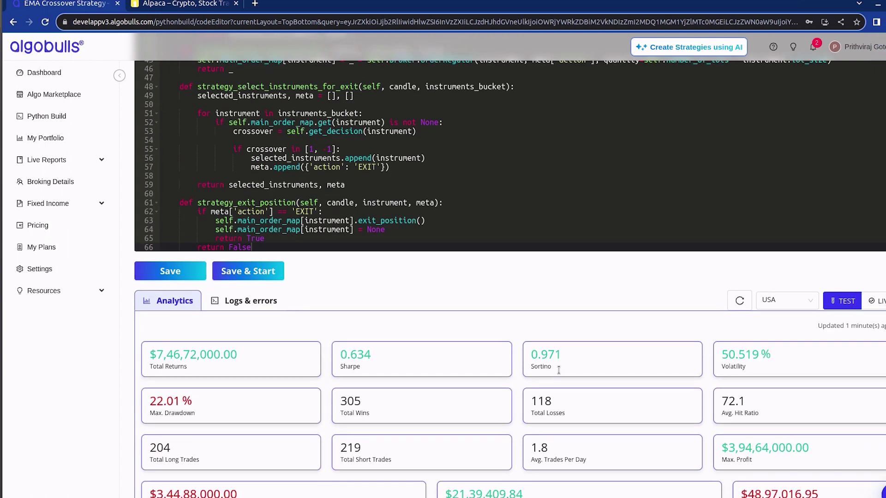
{"action": "scroll", "coordinate": [558, 374], "scroll_direction": "down", "scroll_amount": 3}
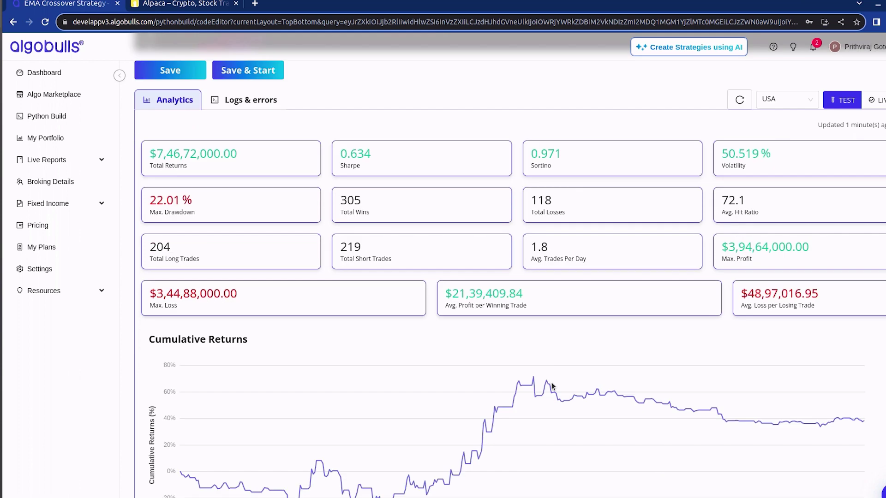
{"action": "scroll", "coordinate": [552, 384], "scroll_direction": "down", "scroll_amount": 3}
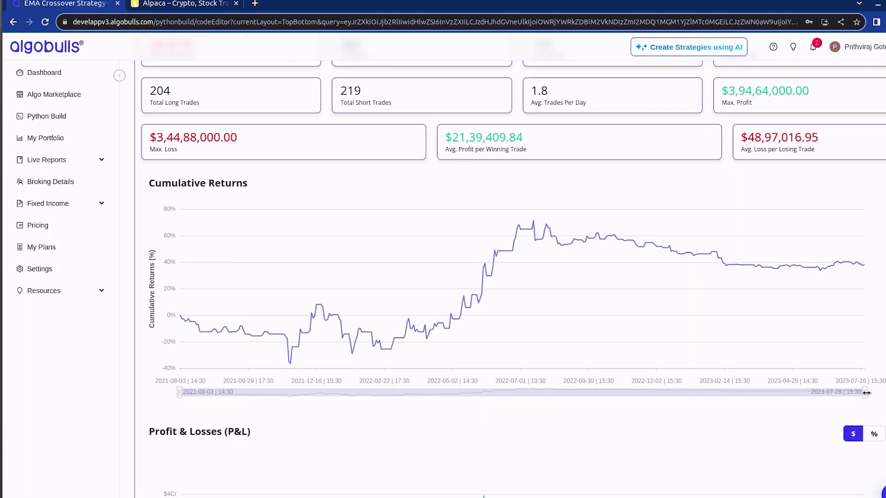
{"action": "left_click_drag", "start_coordinate": [866, 393], "coordinate": [663, 392]}
{"action": "left_click_drag", "start_coordinate": [180, 393], "coordinate": [365, 393]}
- Scroll through the remaining backtest Analytics results and back up to the summary
{"action": "scroll", "coordinate": [874, 237], "scroll_direction": "down", "scroll_amount": 10}
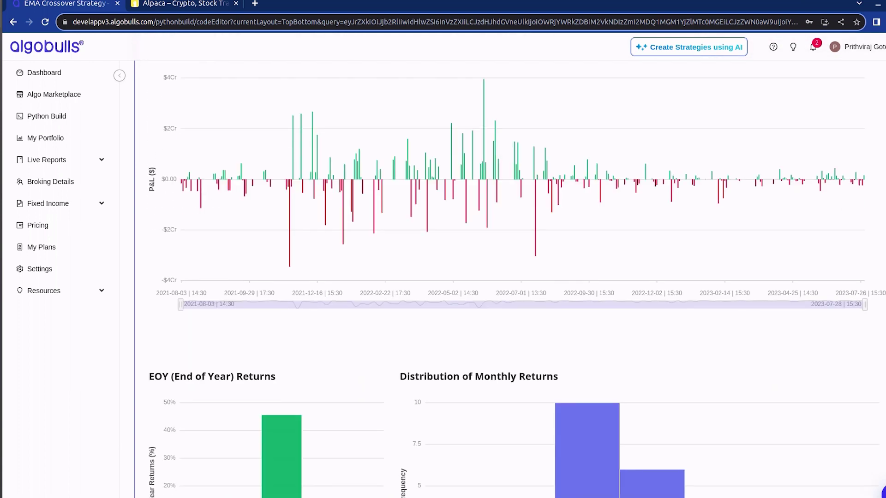
{"action": "scroll", "coordinate": [507, 277], "scroll_direction": "down", "scroll_amount": 4}
{"action": "scroll", "coordinate": [507, 277], "scroll_direction": "down", "scroll_amount": 5}
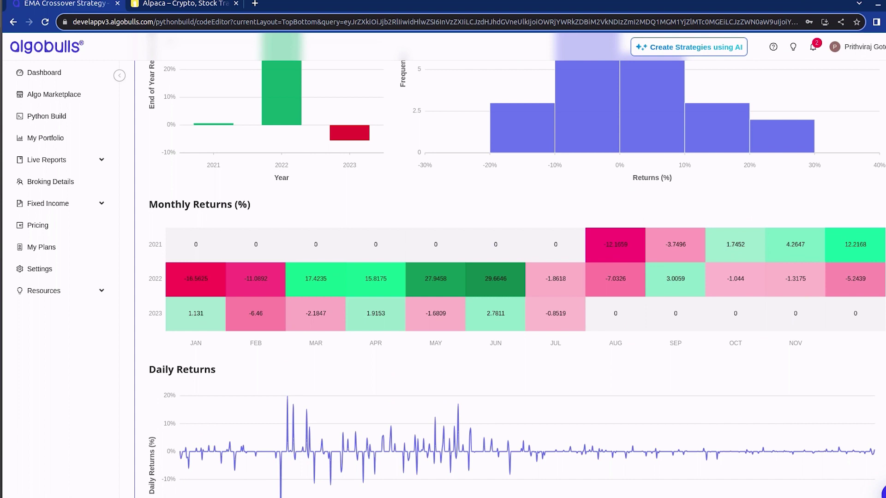
{"action": "scroll", "coordinate": [507, 276], "scroll_direction": "down", "scroll_amount": 3}
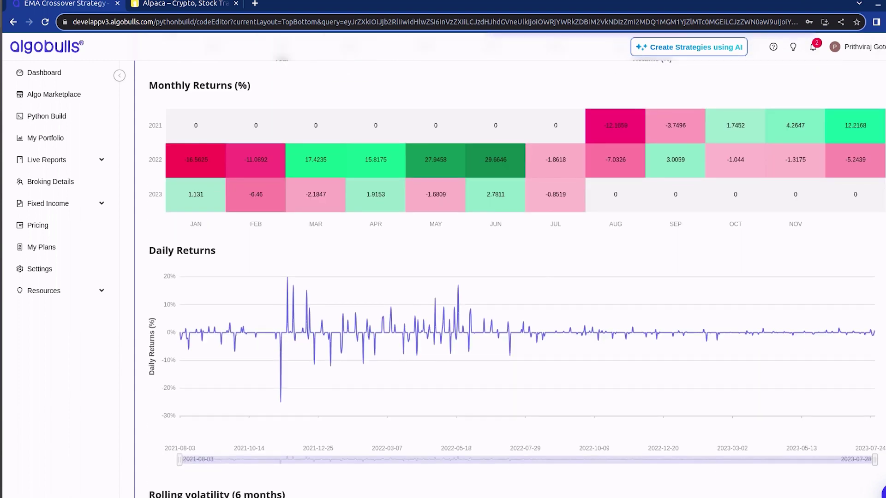
{"action": "scroll", "coordinate": [507, 277], "scroll_direction": "down", "scroll_amount": 9}
{"action": "scroll", "coordinate": [508, 276], "scroll_direction": "down", "scroll_amount": 6}
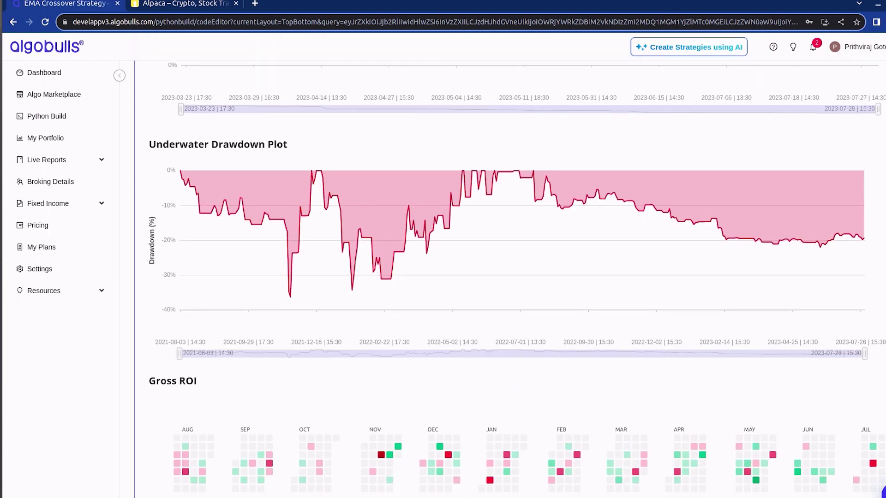
{"action": "scroll", "coordinate": [507, 277], "scroll_direction": "up", "scroll_amount": 20}
{"action": "scroll", "coordinate": [507, 277], "scroll_direction": "up", "scroll_amount": 5}
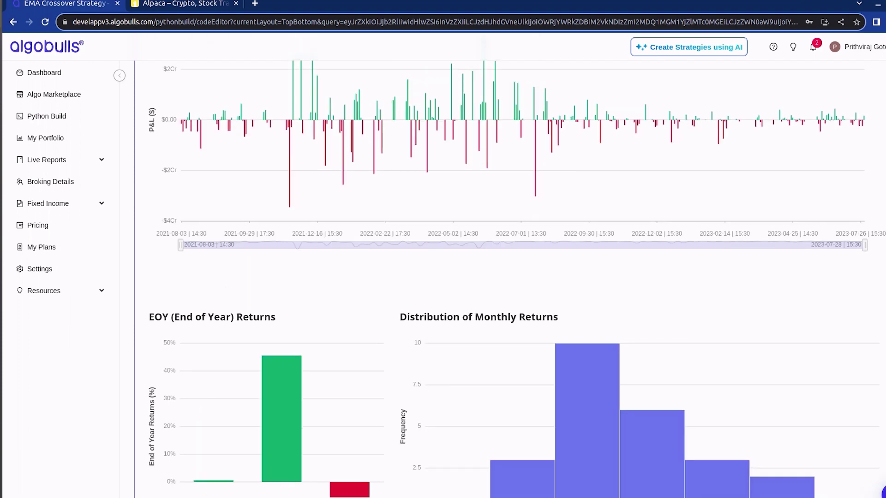
{"action": "scroll", "coordinate": [508, 277], "scroll_direction": "down", "scroll_amount": 20}
{"action": "scroll", "coordinate": [507, 277], "scroll_direction": "up", "scroll_amount": 18}
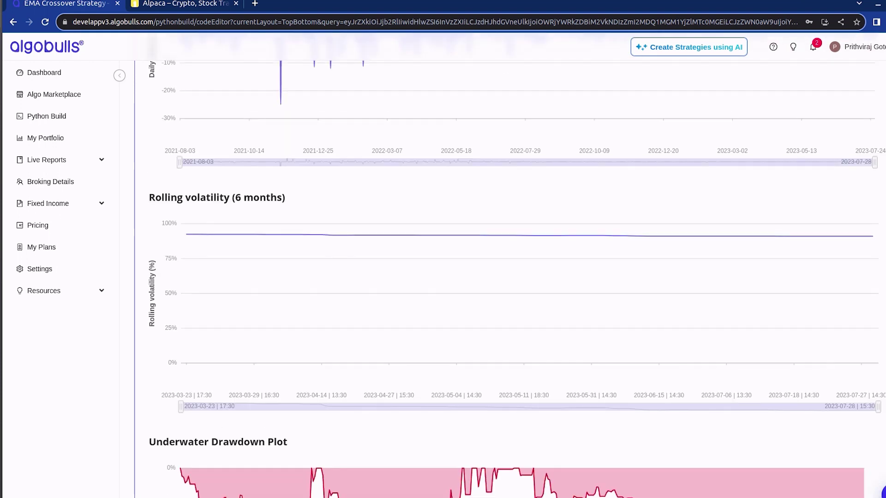
{"action": "scroll", "coordinate": [507, 277], "scroll_direction": "up", "scroll_amount": 12}
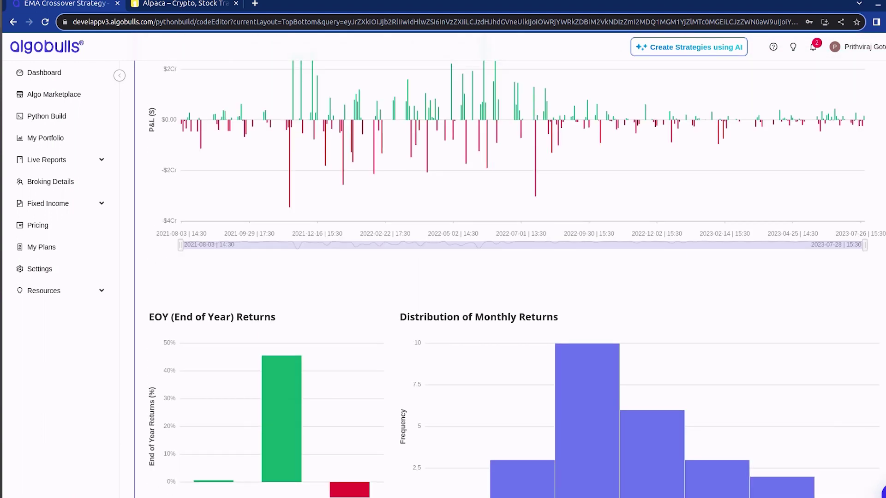
{"action": "scroll", "coordinate": [507, 277], "scroll_direction": "up", "scroll_amount": 2}
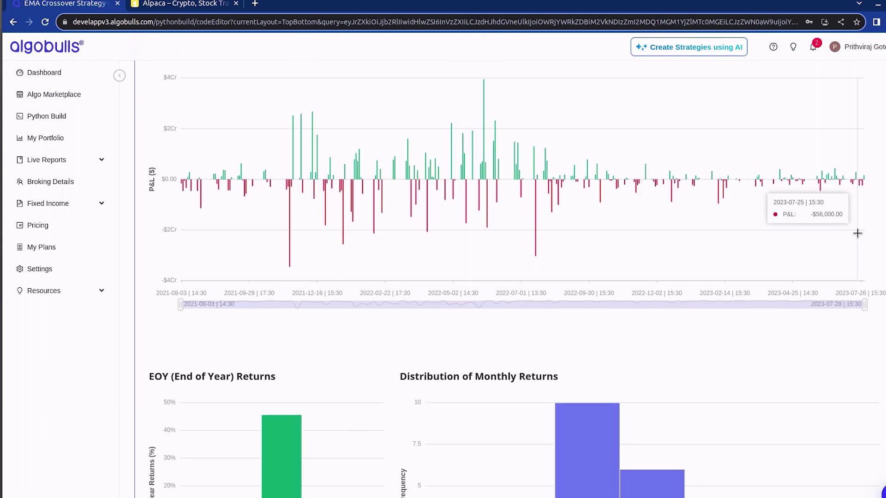
{"action": "scroll", "coordinate": [857, 233], "scroll_direction": "up", "scroll_amount": 5}
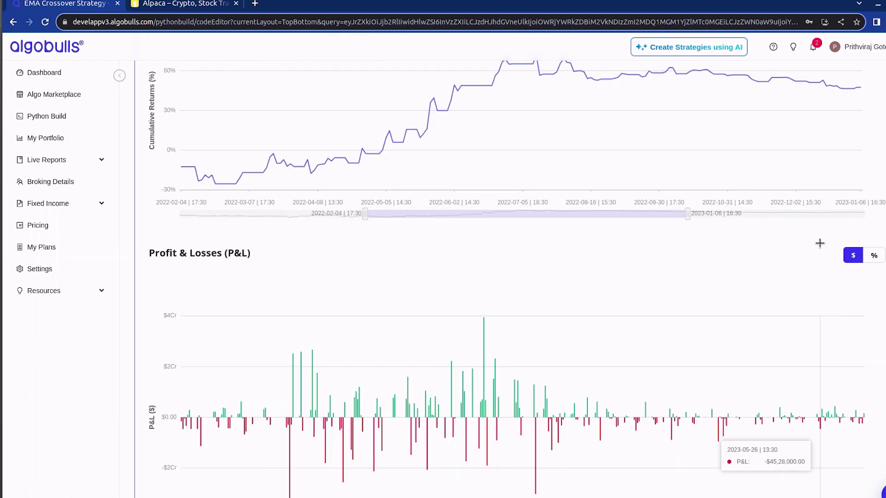
{"action": "scroll", "coordinate": [820, 243], "scroll_direction": "up", "scroll_amount": 4}
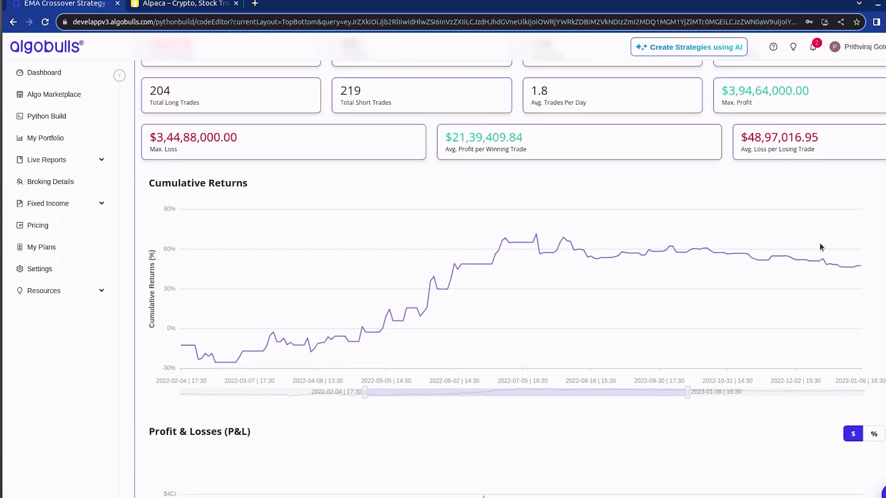
{"action": "scroll", "coordinate": [820, 244], "scroll_direction": "up", "scroll_amount": 10}
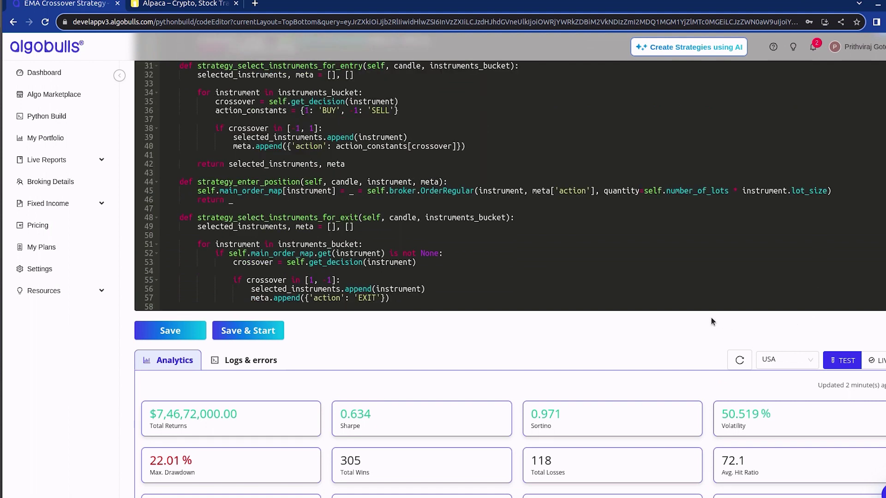
- Open Broking Details and the Alpaca broker's Login/Edit settings
{"action": "scroll", "coordinate": [711, 321], "scroll_direction": "up", "scroll_amount": 4}
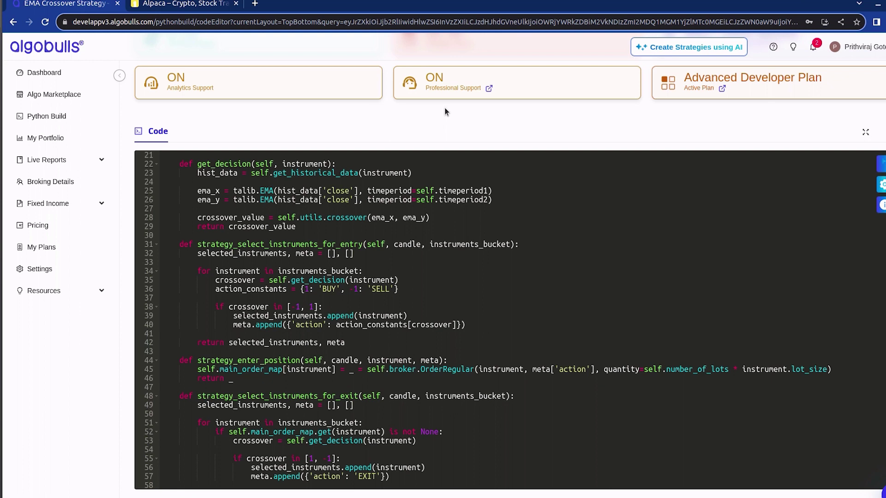
{"action": "left_click", "coordinate": [160, 76]}
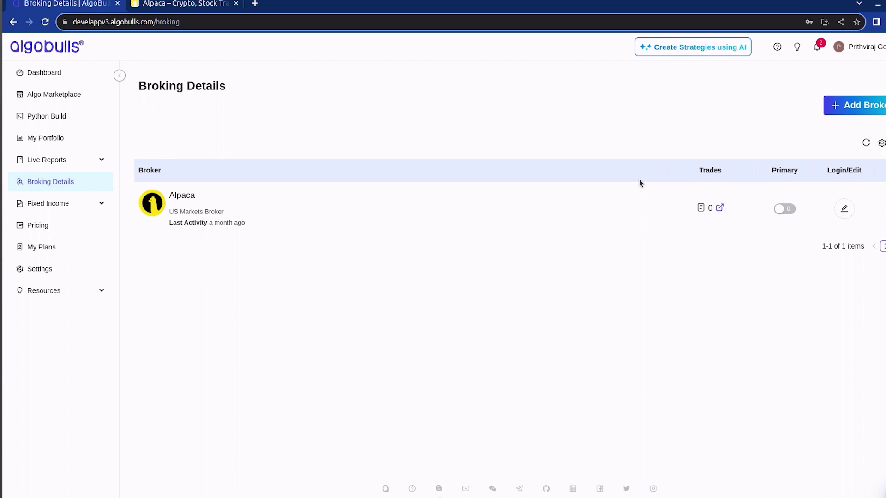
{"action": "left_click", "coordinate": [852, 212]}
- Close the broker settings and view the Alpaca account's Positions page with 0 open positions
{"action": "left_click", "coordinate": [576, 97]}
{"action": "left_click", "coordinate": [181, 5]}
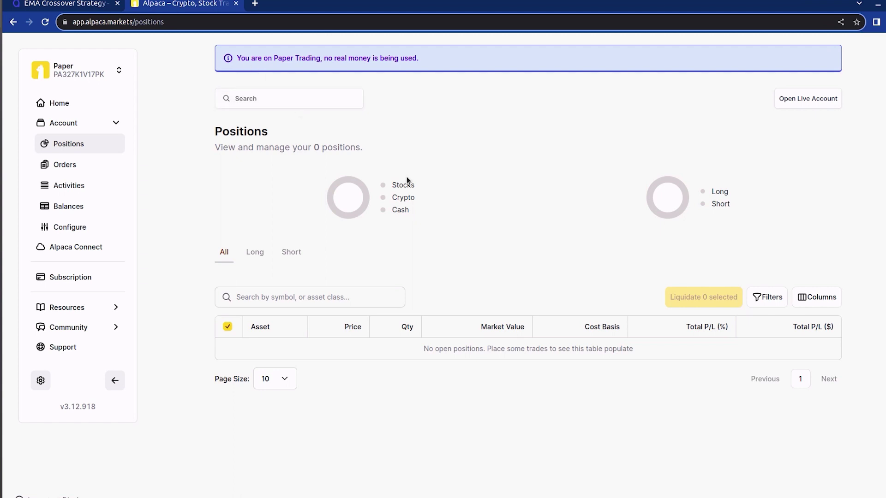
{"action": "mouse_move", "coordinate": [345, 217]}
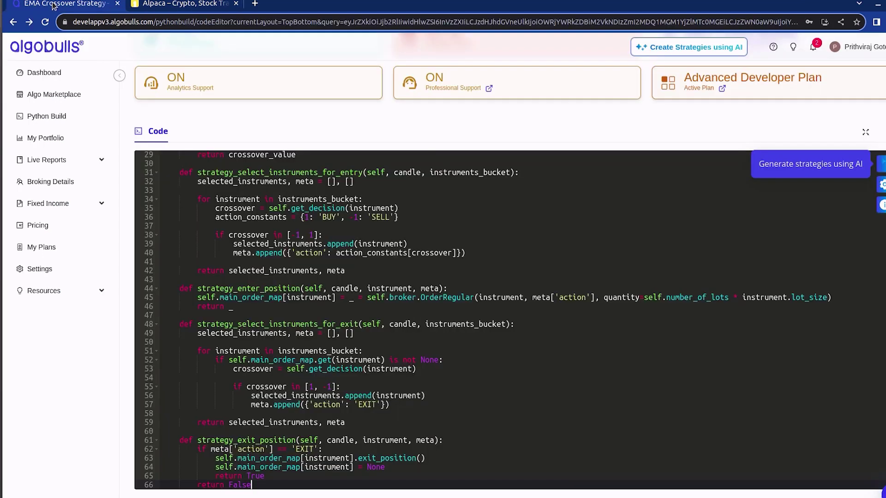
- Save the EMA Crossover parameters: TSLA, 60-minute candles, TIMEPERIOD1 2, TIMEPERIOD2 7
{"action": "left_click", "coordinate": [52, 4]}
{"action": "scroll", "coordinate": [545, 135], "scroll_direction": "down", "scroll_amount": 3}
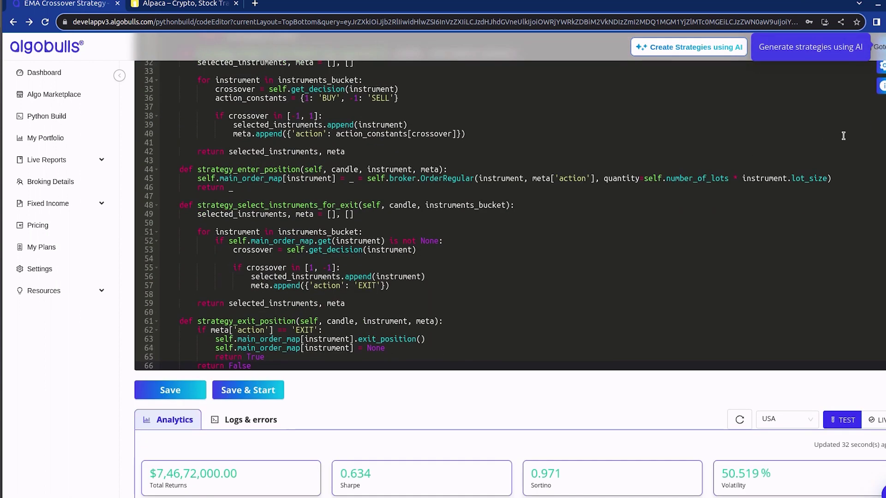
{"action": "scroll", "coordinate": [874, 135], "scroll_direction": "up", "scroll_amount": 3}
{"action": "left_click", "coordinate": [882, 185]}
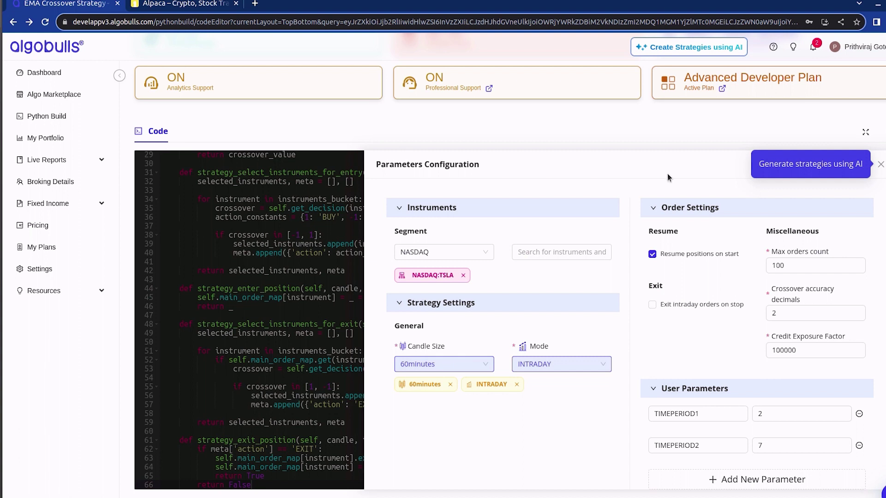
{"action": "scroll", "coordinate": [882, 374], "scroll_direction": "down", "scroll_amount": 2}
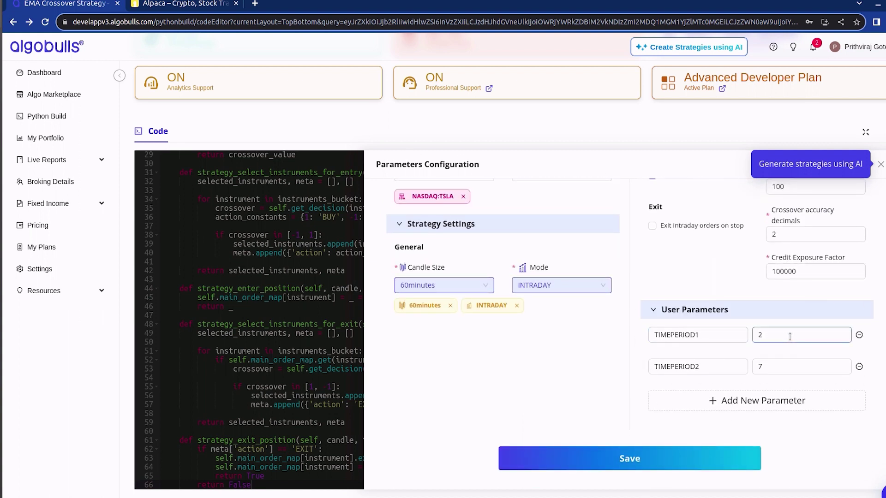
{"action": "scroll", "coordinate": [509, 357], "scroll_direction": "up", "scroll_amount": 1}
{"action": "left_click", "coordinate": [512, 463]}
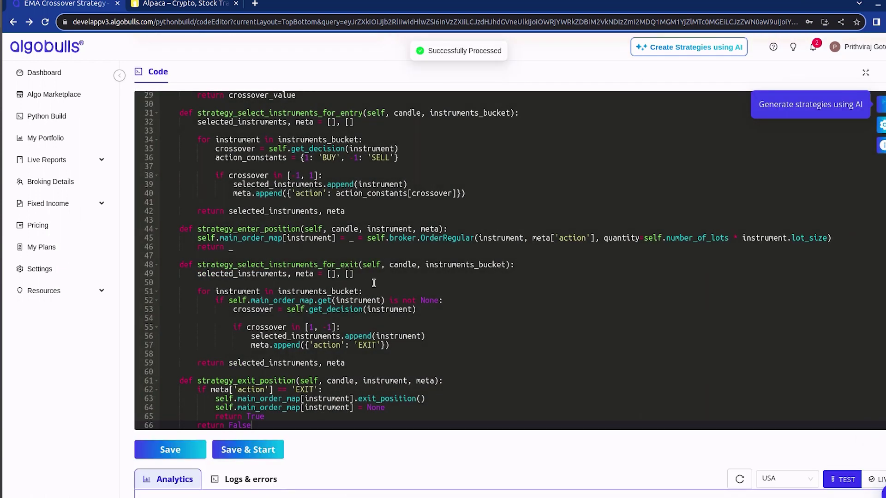
- Use Save & Start to bring up the Start Your Strategy dialog
{"action": "scroll", "coordinate": [318, 361], "scroll_direction": "down", "scroll_amount": 1}
{"action": "scroll", "coordinate": [318, 361], "scroll_direction": "down", "scroll_amount": 1}
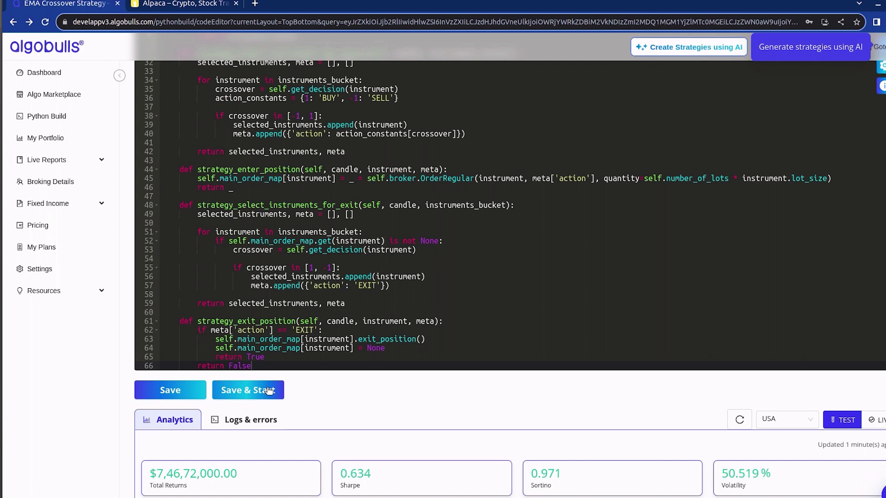
{"action": "left_click", "coordinate": [269, 391]}
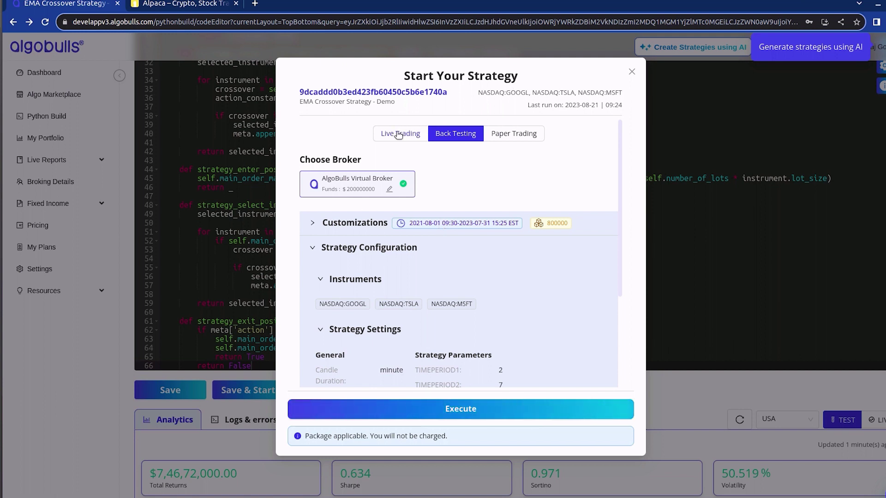
- Set the run to Live Trading via Alpaca, 09:30–15:25 EST, and accept the terms
{"action": "left_click", "coordinate": [398, 135]}
{"action": "left_click", "coordinate": [523, 133]}
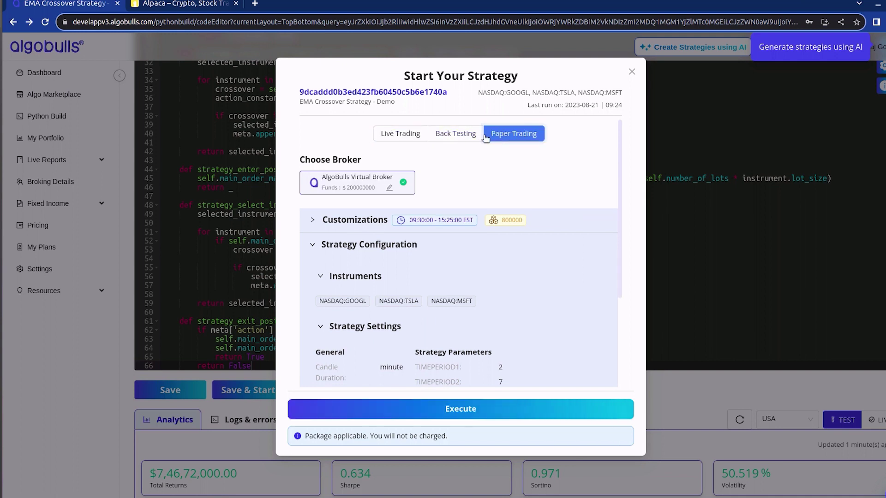
{"action": "left_click", "coordinate": [469, 136]}
{"action": "left_click", "coordinate": [513, 134]}
{"action": "left_click", "coordinate": [395, 134]}
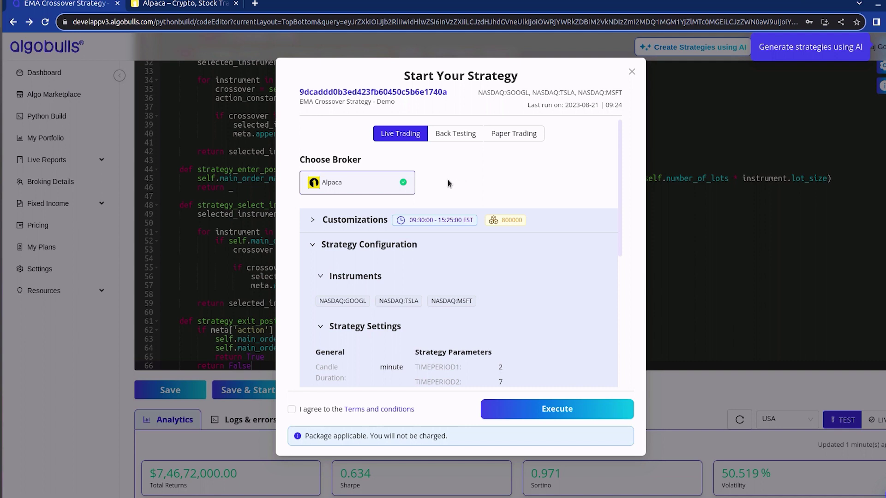
{"action": "left_click", "coordinate": [425, 221]}
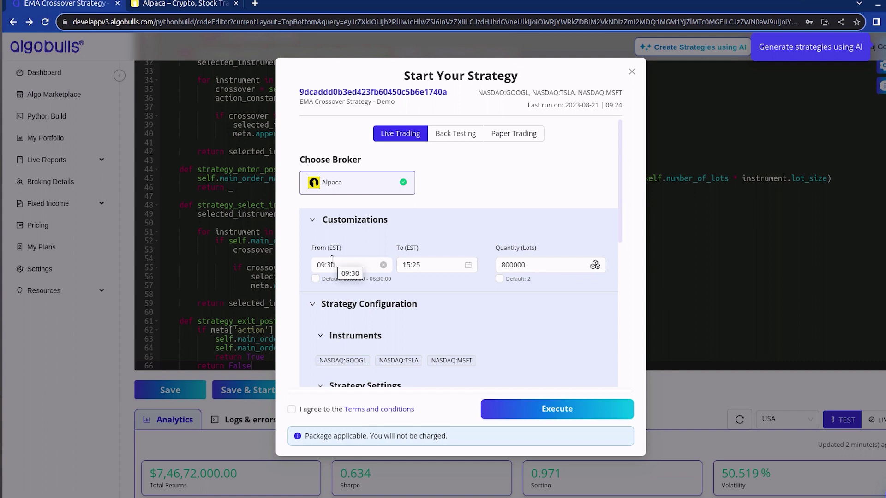
{"action": "left_click", "coordinate": [557, 410]}
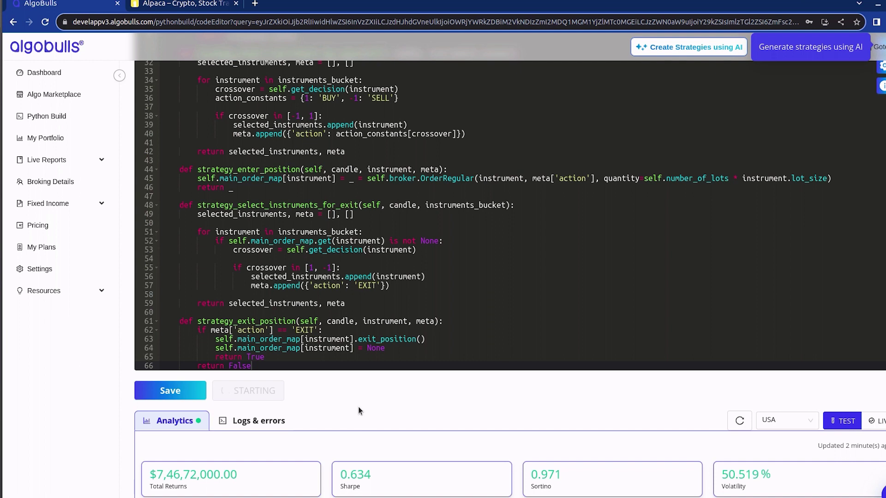
- Scroll through the Analytics cards while the live strategy starts
{"action": "scroll", "coordinate": [358, 405], "scroll_direction": "down", "scroll_amount": 1}
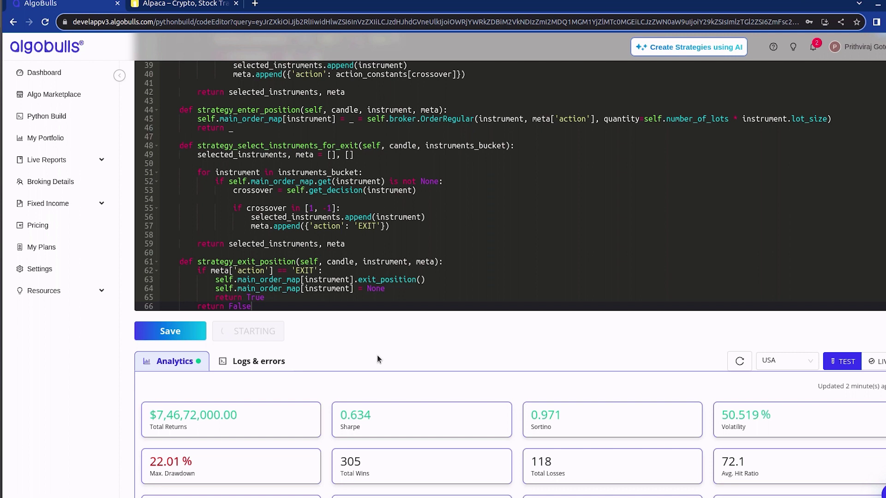
{"action": "scroll", "coordinate": [378, 356], "scroll_direction": "down", "scroll_amount": 1}
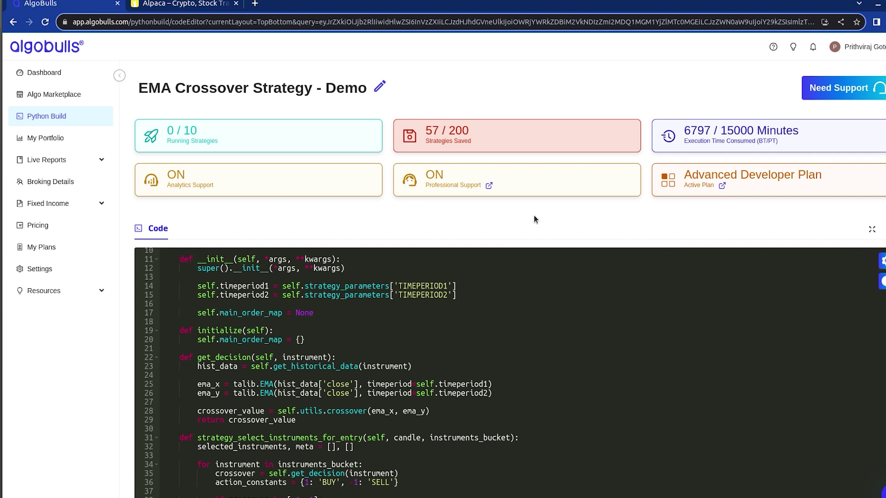
- Scroll to the LIVE mode User Logs and select the TSLA sell order's Order ID
{"action": "scroll", "coordinate": [533, 215], "scroll_direction": "down", "scroll_amount": 4}
{"action": "scroll", "coordinate": [837, 335], "scroll_direction": "down", "scroll_amount": 2}
{"action": "scroll", "coordinate": [783, 365], "scroll_direction": "down", "scroll_amount": 6}
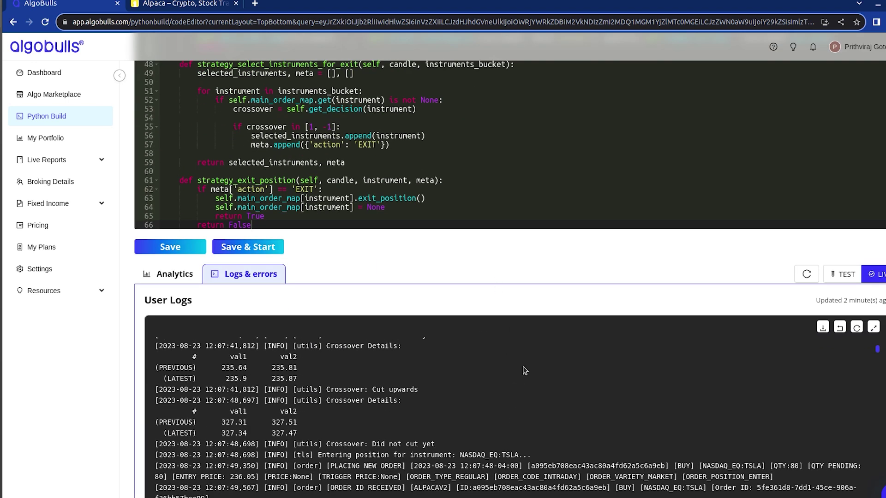
{"action": "scroll", "coordinate": [525, 366], "scroll_direction": "down", "scroll_amount": 3}
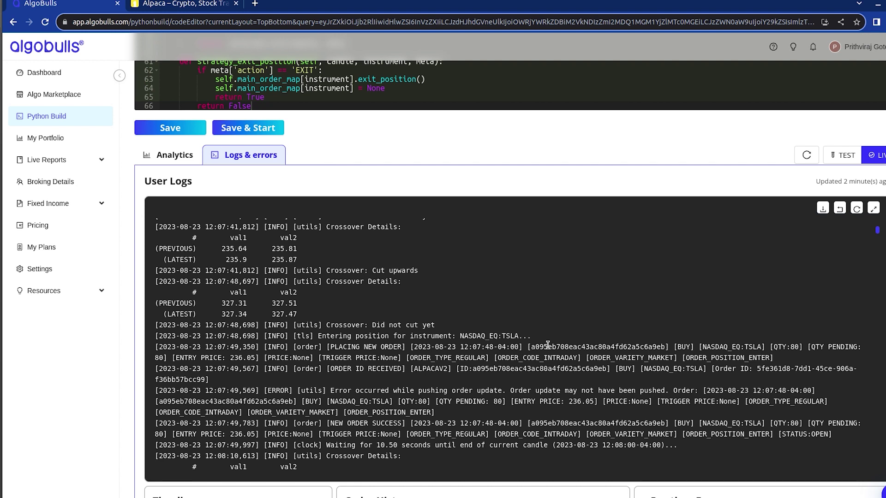
{"action": "scroll", "coordinate": [547, 346], "scroll_direction": "up", "scroll_amount": 10}
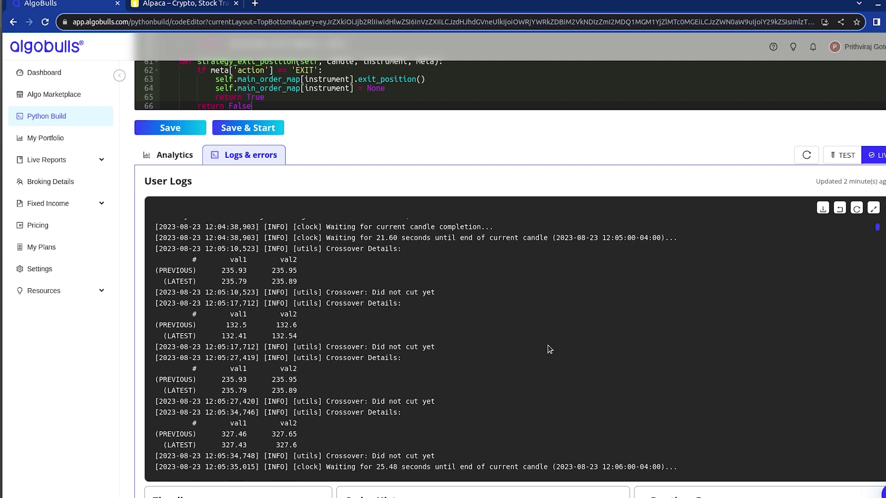
{"action": "scroll", "coordinate": [547, 346], "scroll_direction": "up", "scroll_amount": 5}
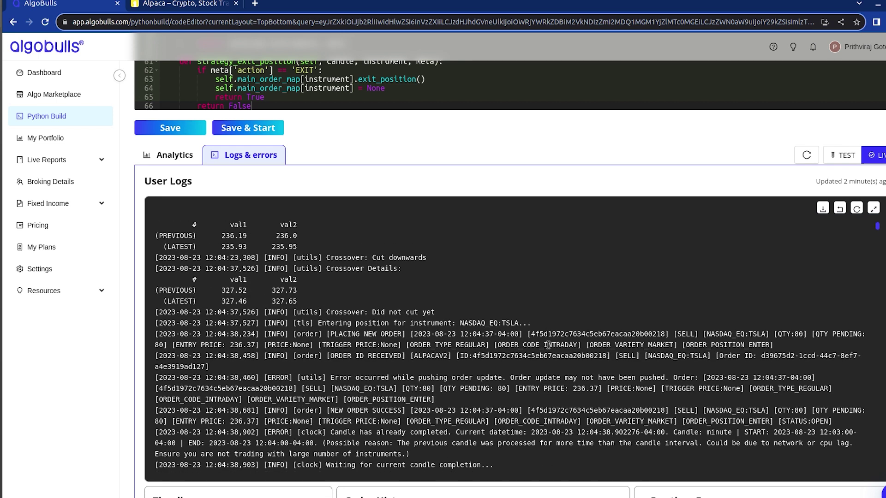
{"action": "left_click_drag", "start_coordinate": [760, 356], "coordinate": [203, 364]}
{"action": "key", "text": "ctrl+c"}
- Filter Alpaca's Orders list by pasting the logged TSLA order ID into its search box
{"action": "left_click", "coordinate": [174, 9]}
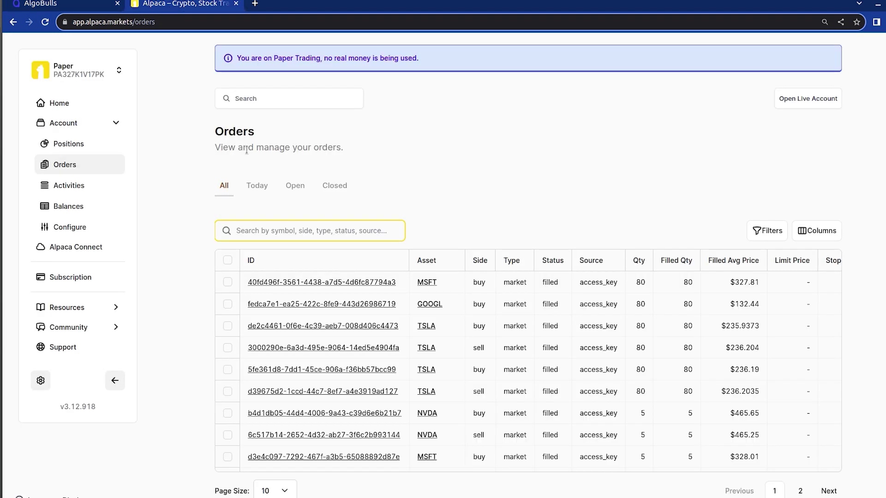
{"action": "left_click", "coordinate": [278, 238]}
{"action": "key", "text": "ctrl+v"}
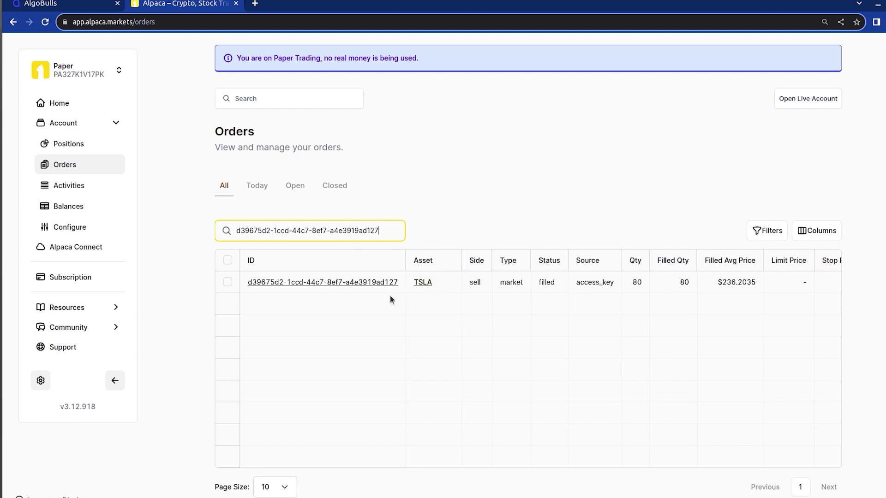
- Back in AlgoBulls, highlight NASDAQ_EQ:TSLA in the ORDER ID RECEIVED log line, then deselect it
{"action": "left_click", "coordinate": [50, 6]}
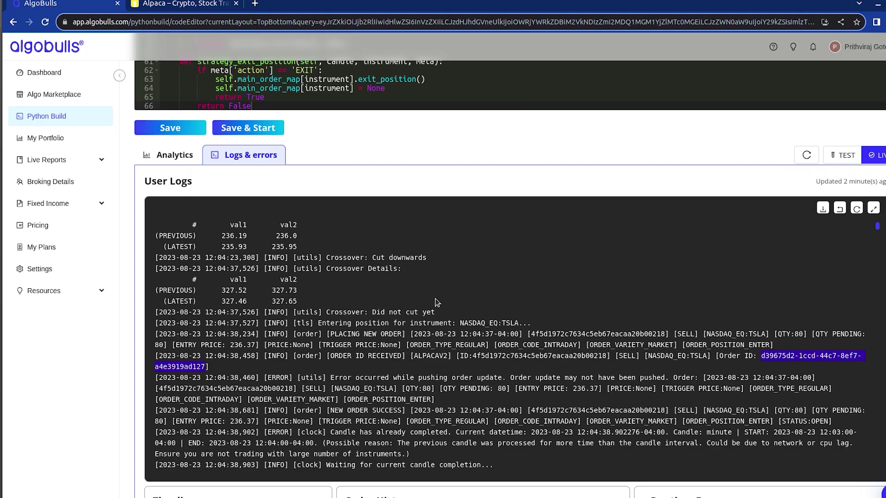
{"action": "left_click_drag", "start_coordinate": [649, 356], "coordinate": [710, 356]}
{"action": "left_click", "coordinate": [573, 344]}
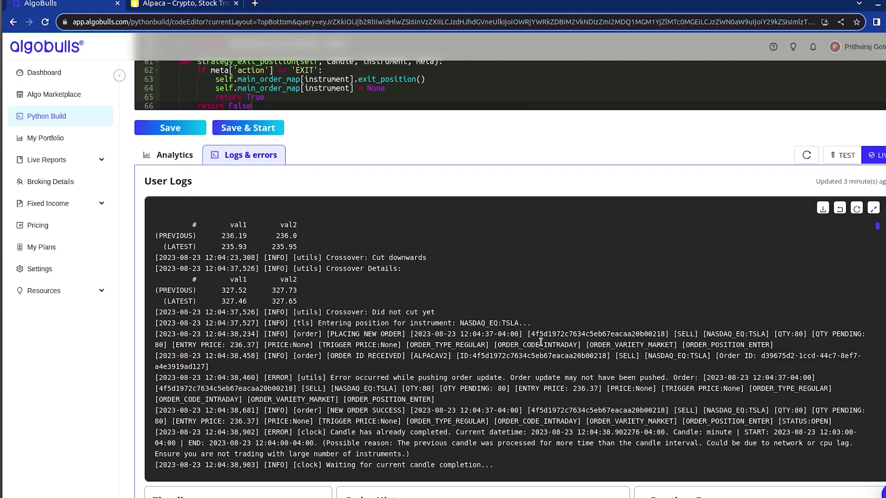